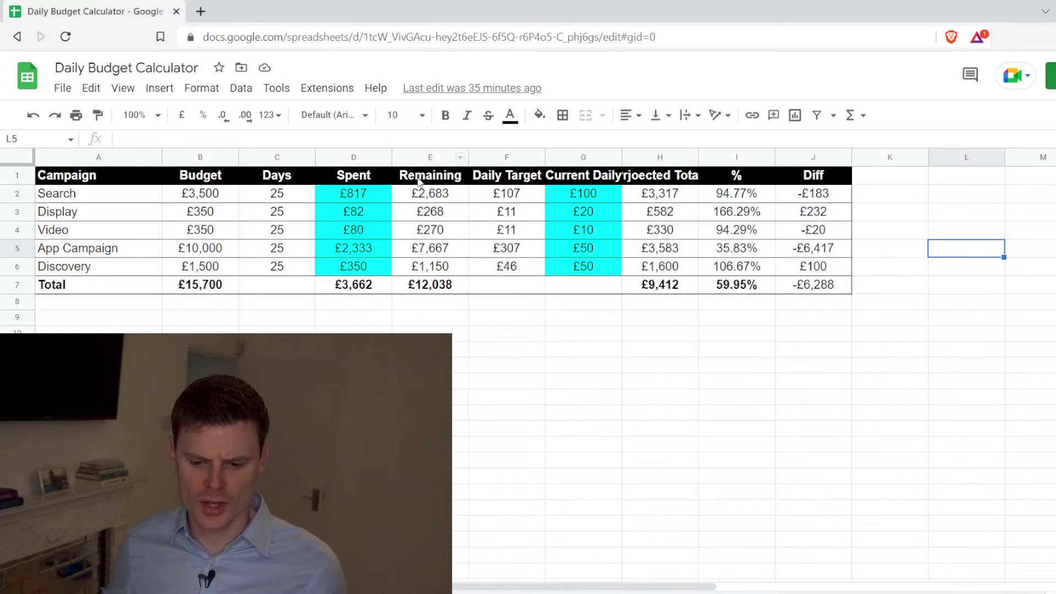
- Review the Search campaign row: its name, budget in B2 and the days-remaining formula in C2
click(229, 200)
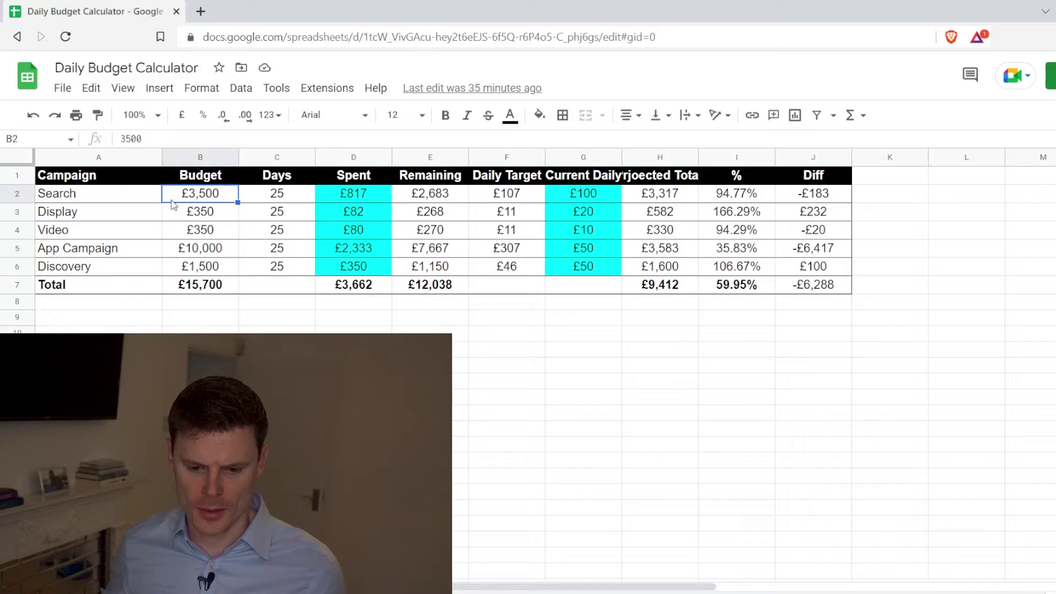
click(138, 202)
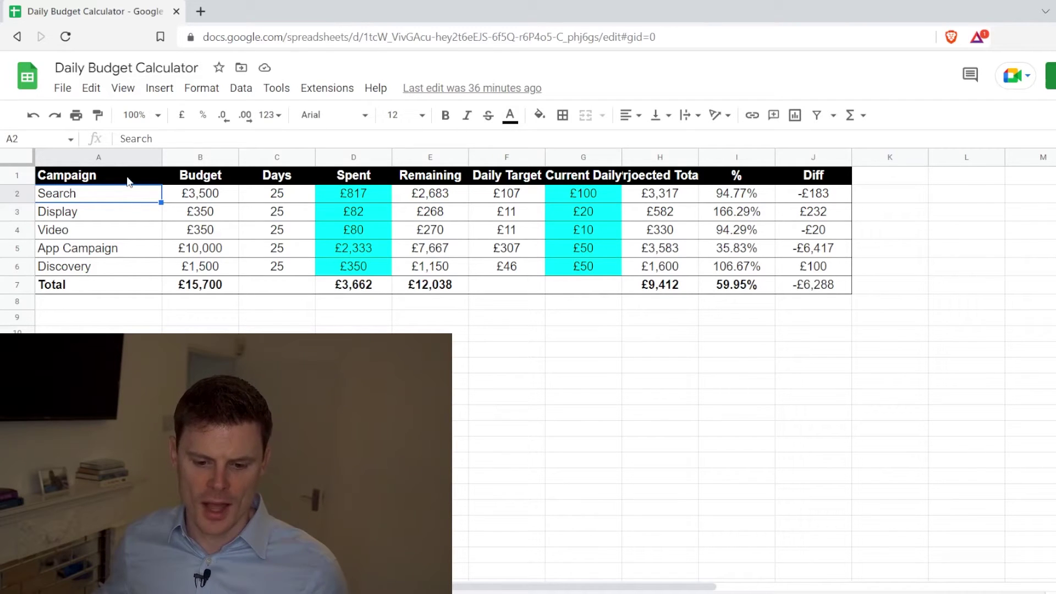
click(132, 212)
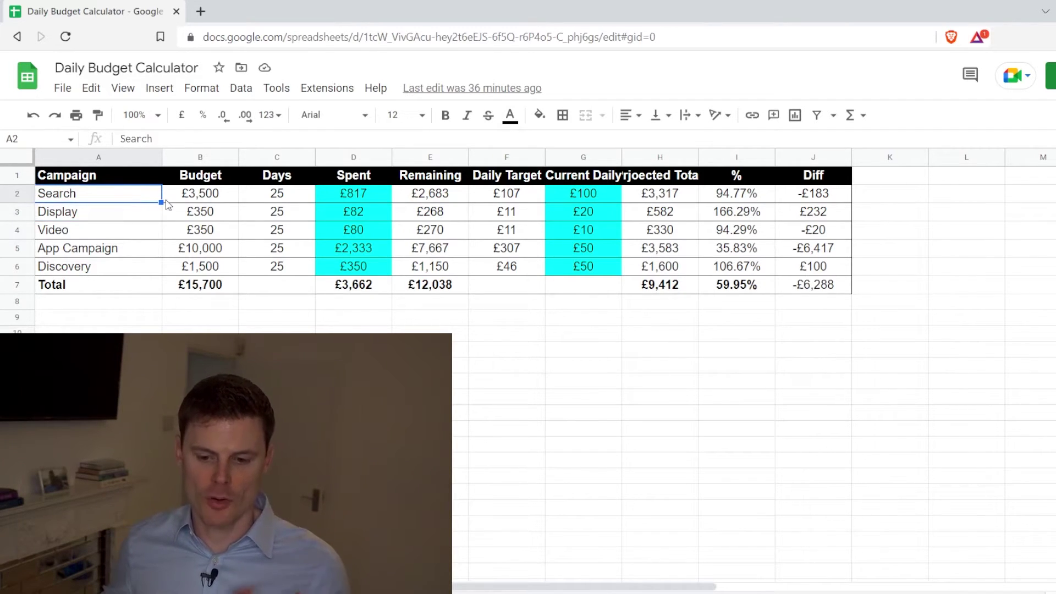
click(190, 202)
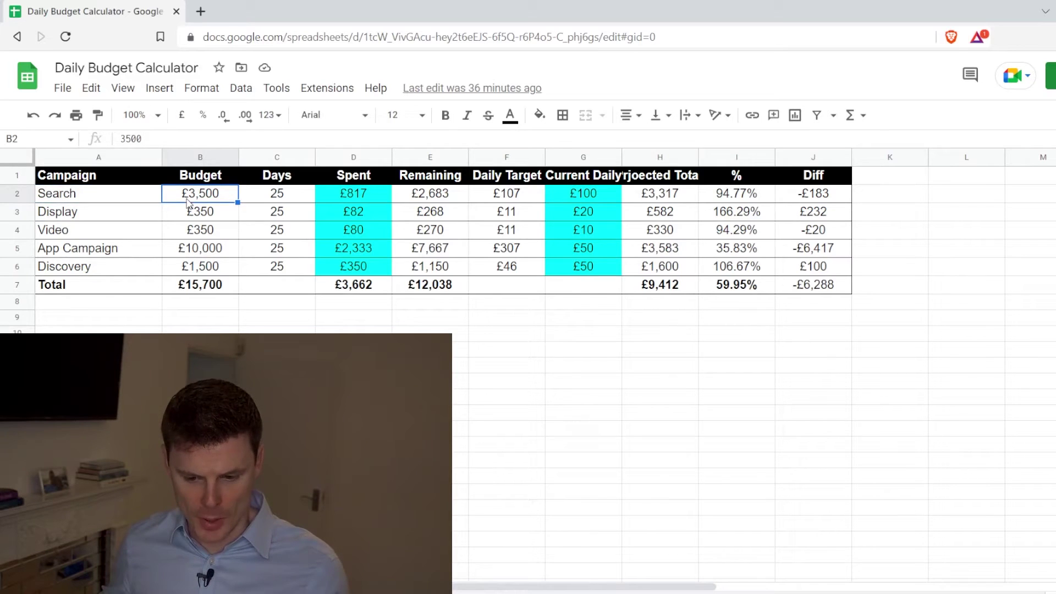
click(270, 198)
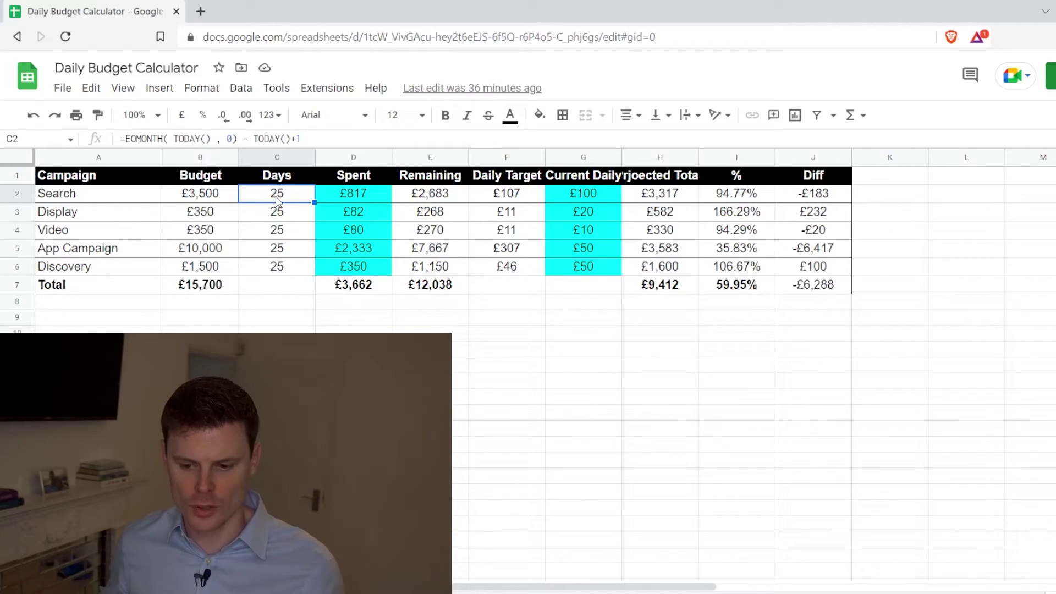
- Reveal the spent amount, remaining-budget, daily target and current daily spend formulas in D2–G2
click(365, 200)
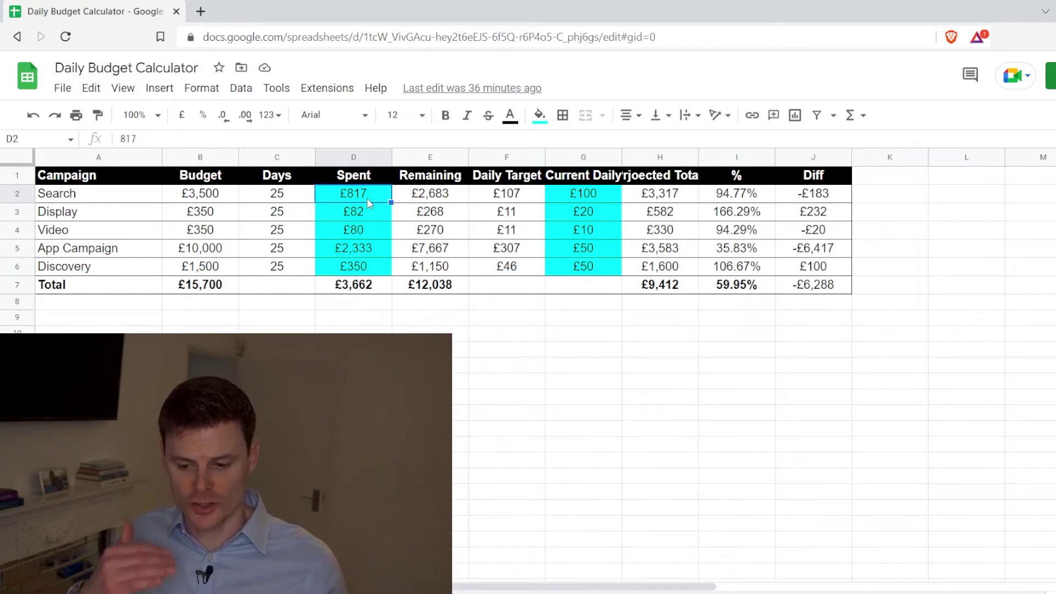
click(424, 201)
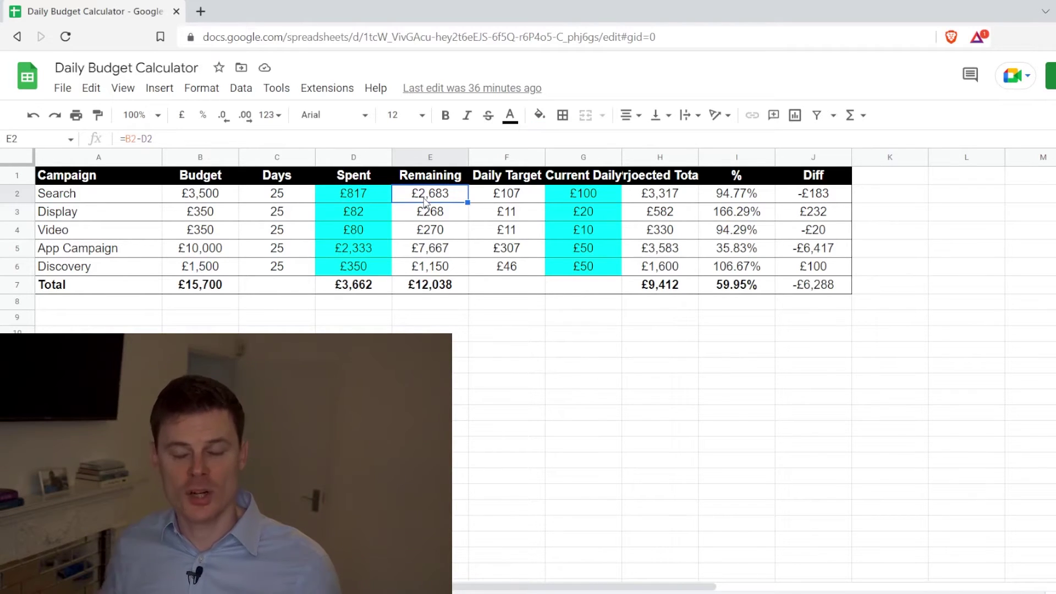
click(494, 200)
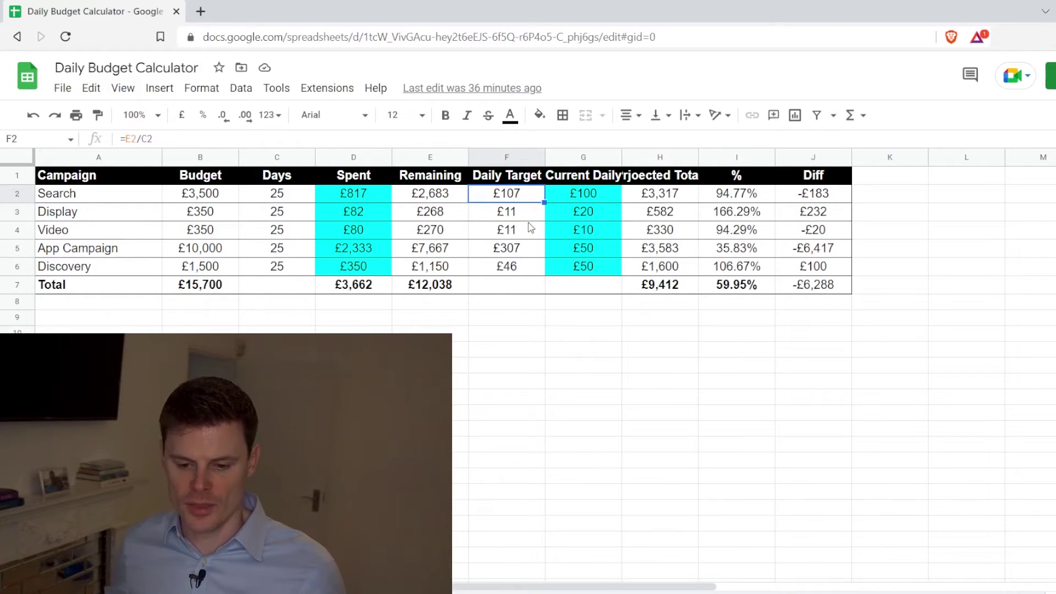
click(197, 195)
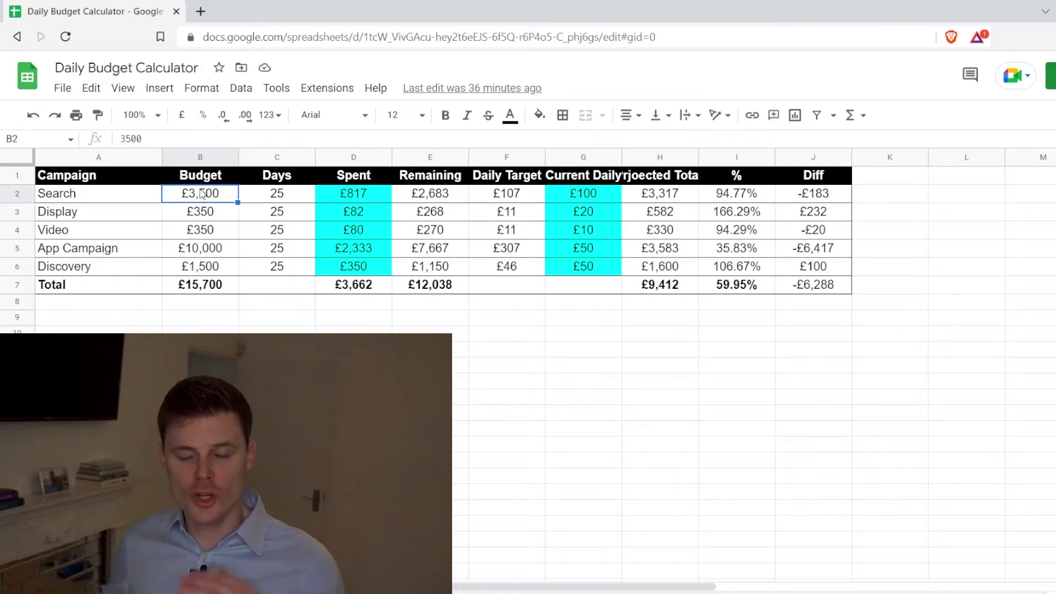
click(595, 200)
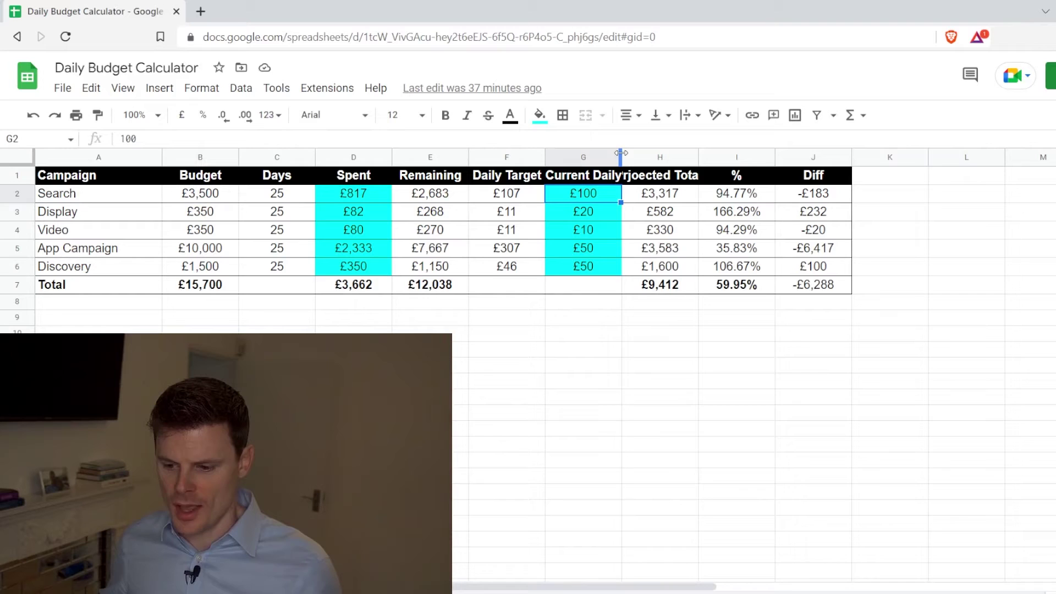
- Widen the Current Daily and projected total columns so both headers are fully readable
drag(622, 154, 633, 153)
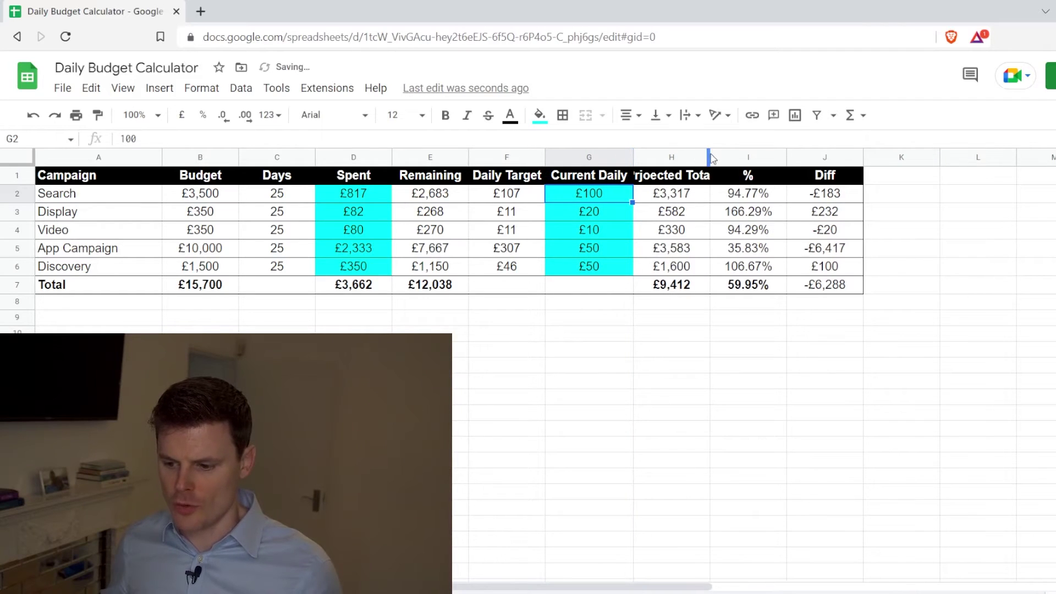
drag(709, 157, 732, 155)
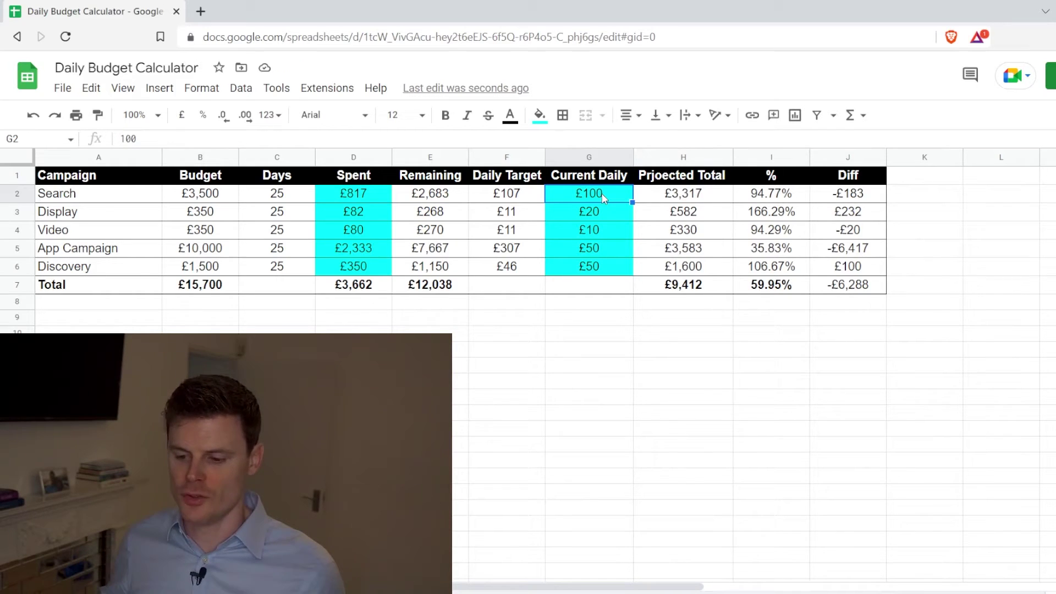
click(512, 193)
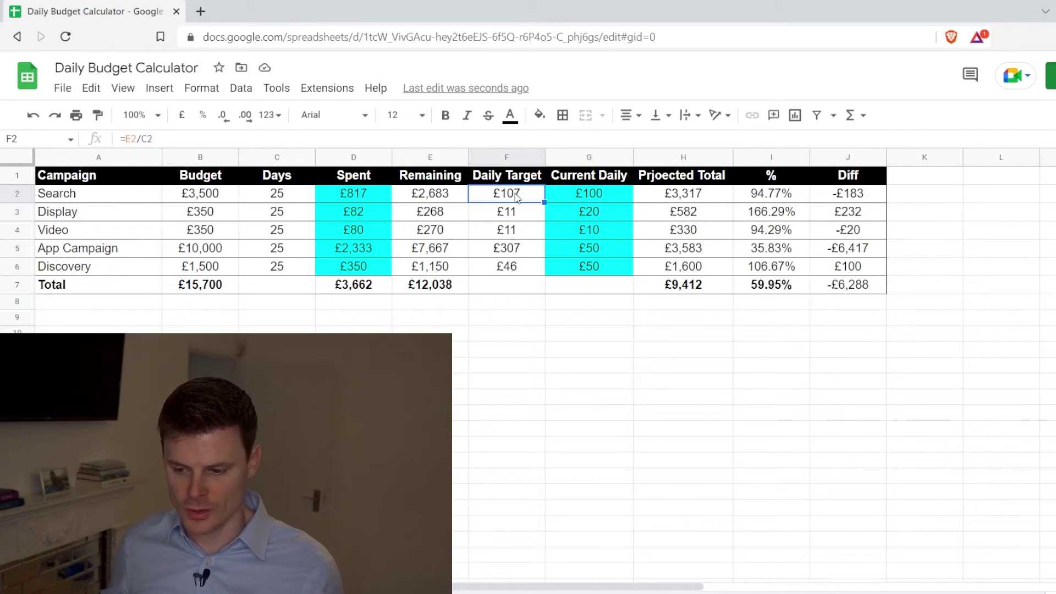
- Reveal the projected total, percentage-of-budget and difference formulas in H2, I2 and J2
click(681, 197)
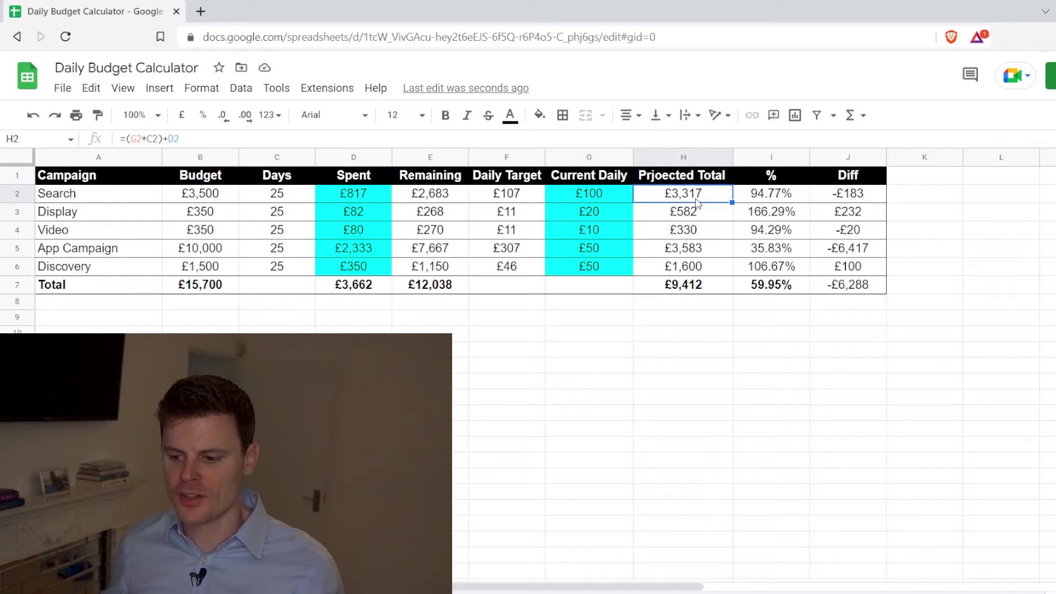
click(762, 201)
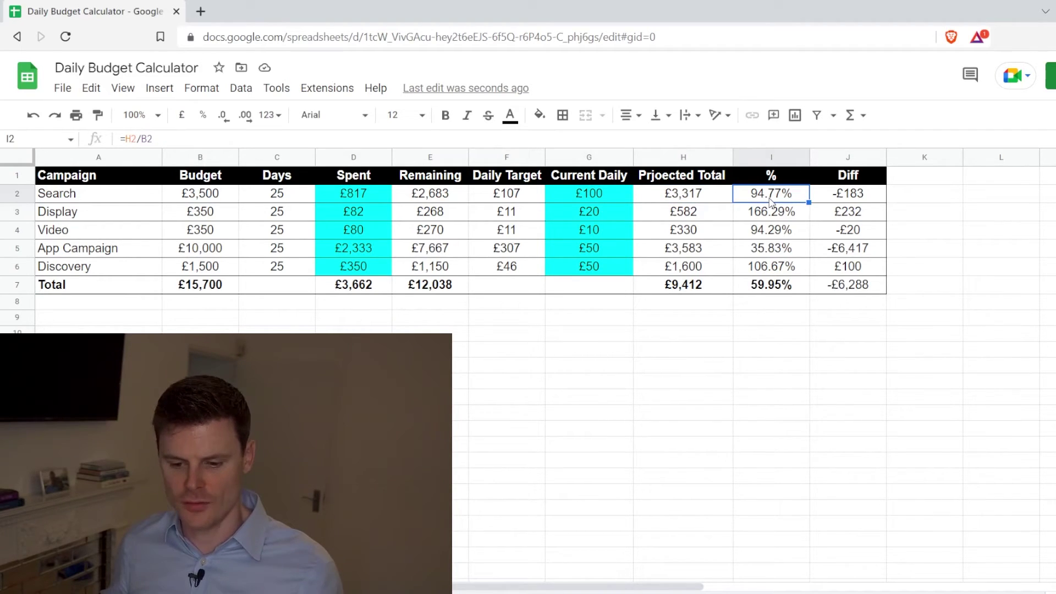
click(221, 196)
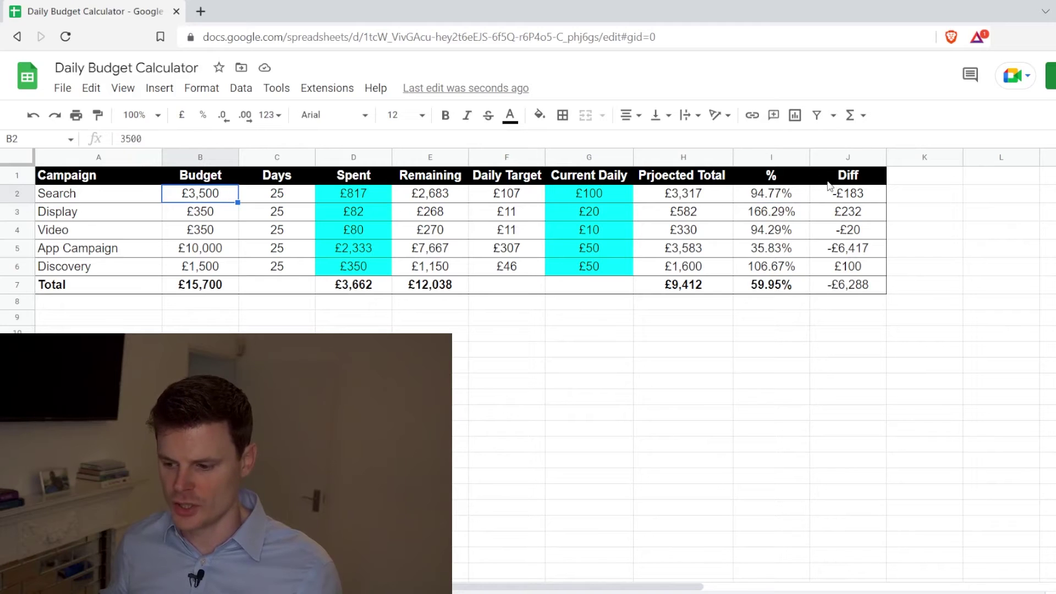
click(843, 198)
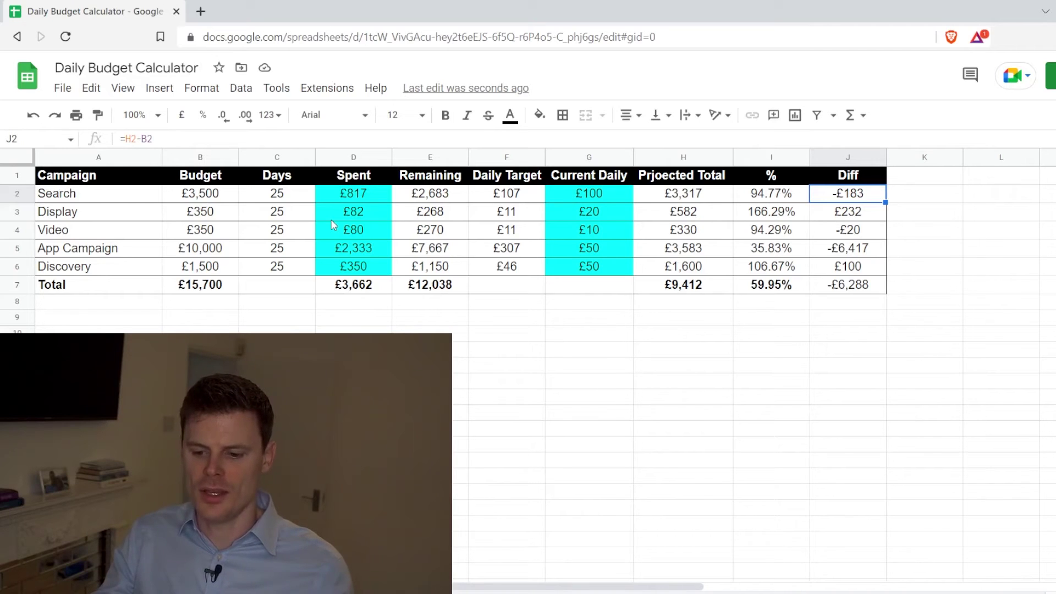
- Recap the spent, current daily, daily target and difference cells, then move to the end-date variant sheet
click(372, 195)
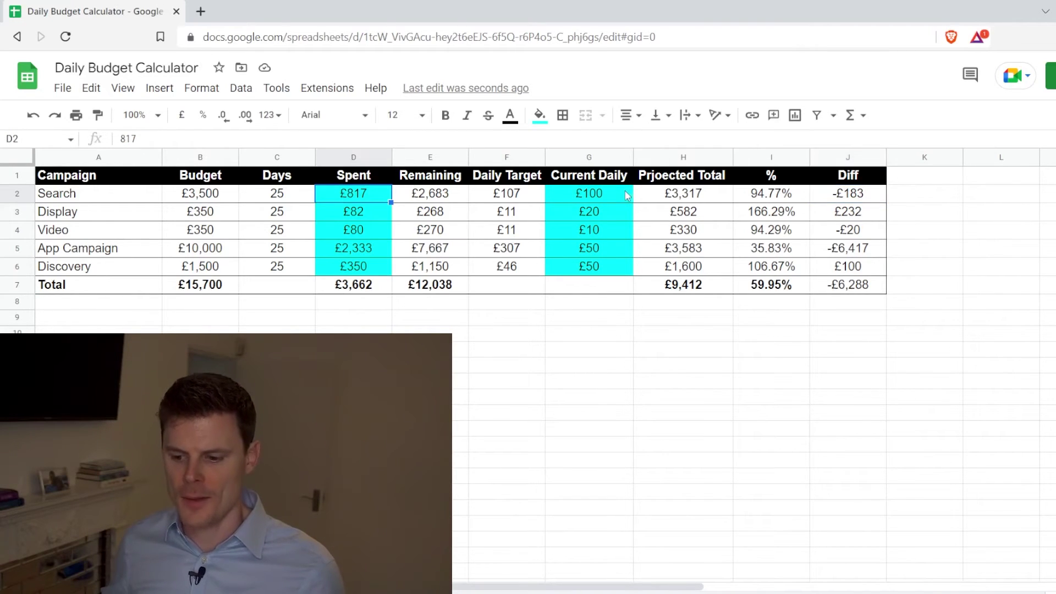
click(621, 194)
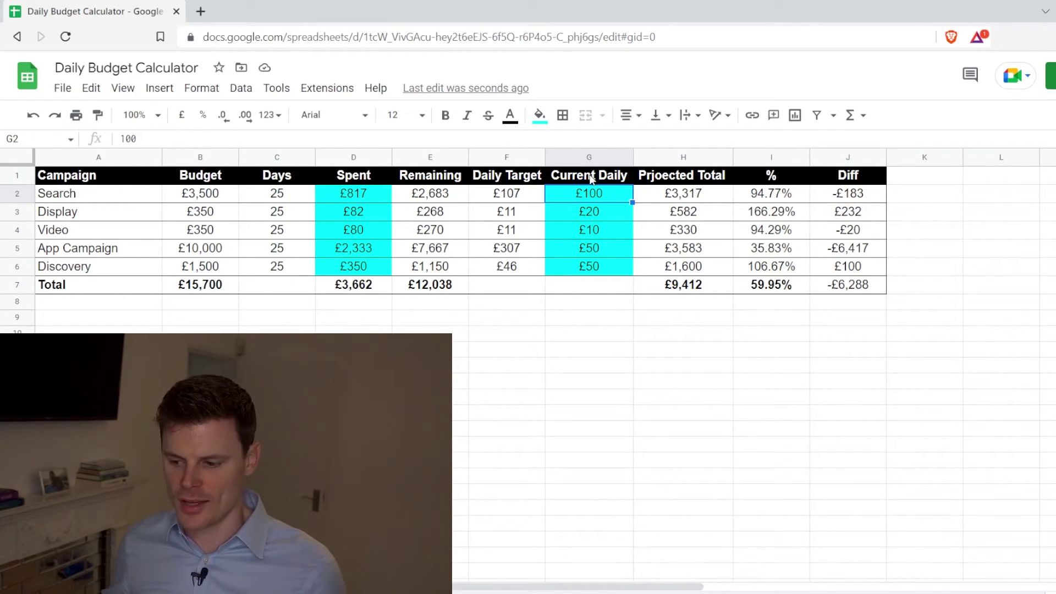
click(529, 199)
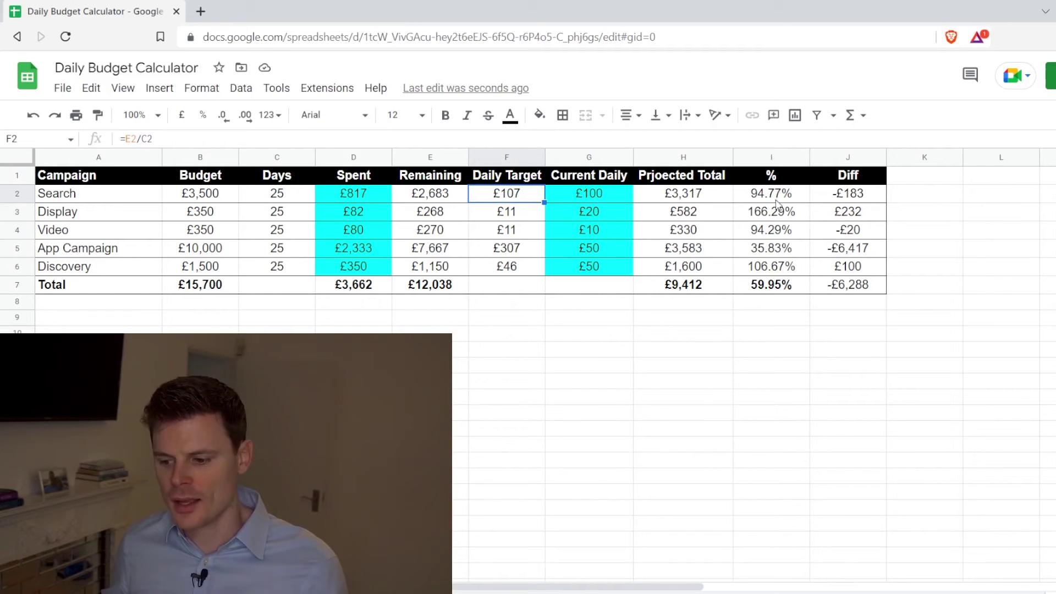
click(840, 201)
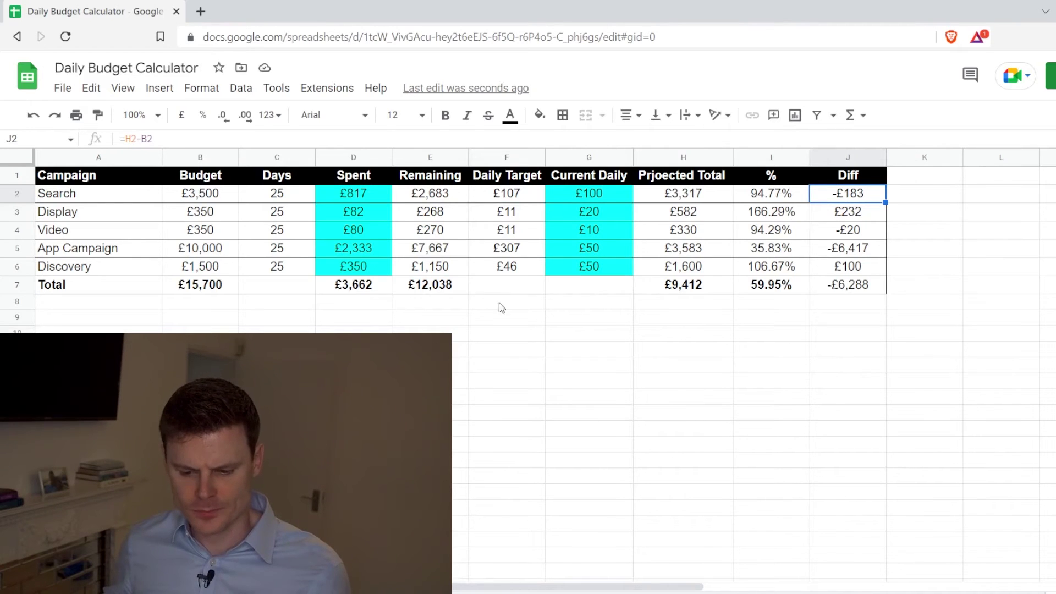
key(ctrl+shift+Page_Down)
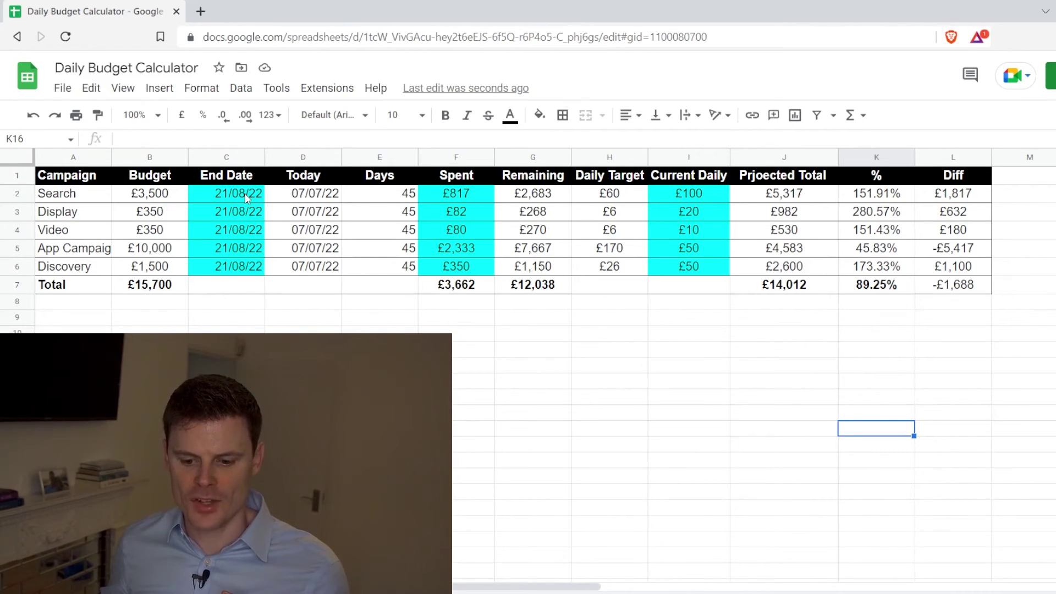
click(246, 199)
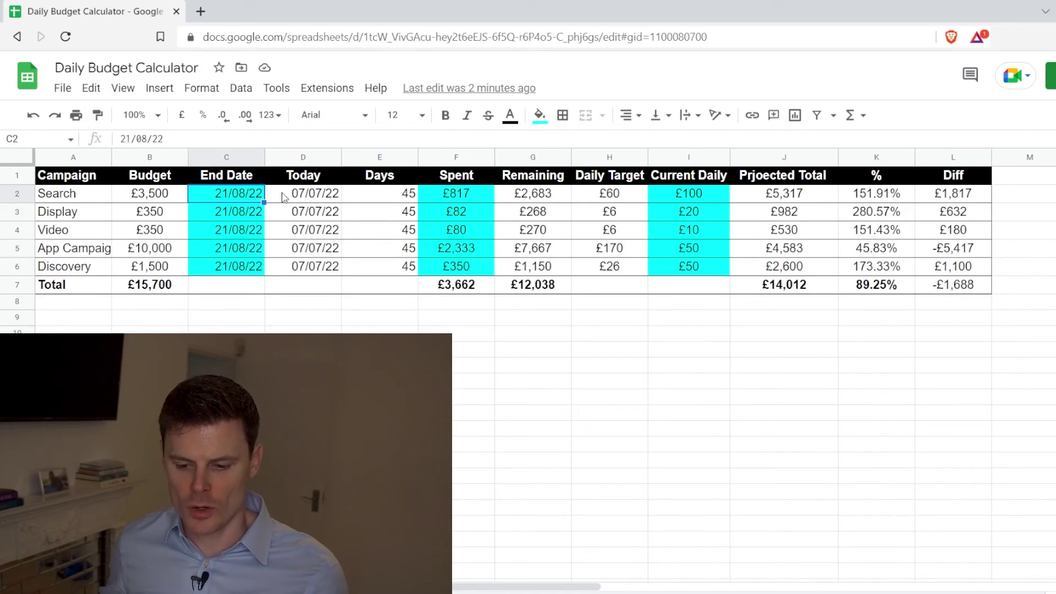
click(355, 196)
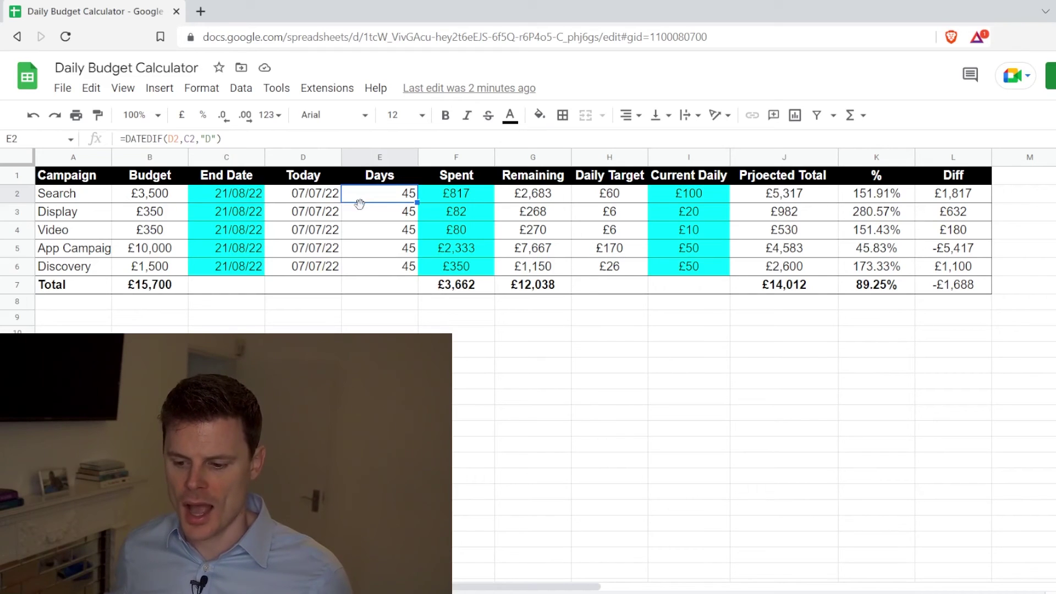
click(528, 195)
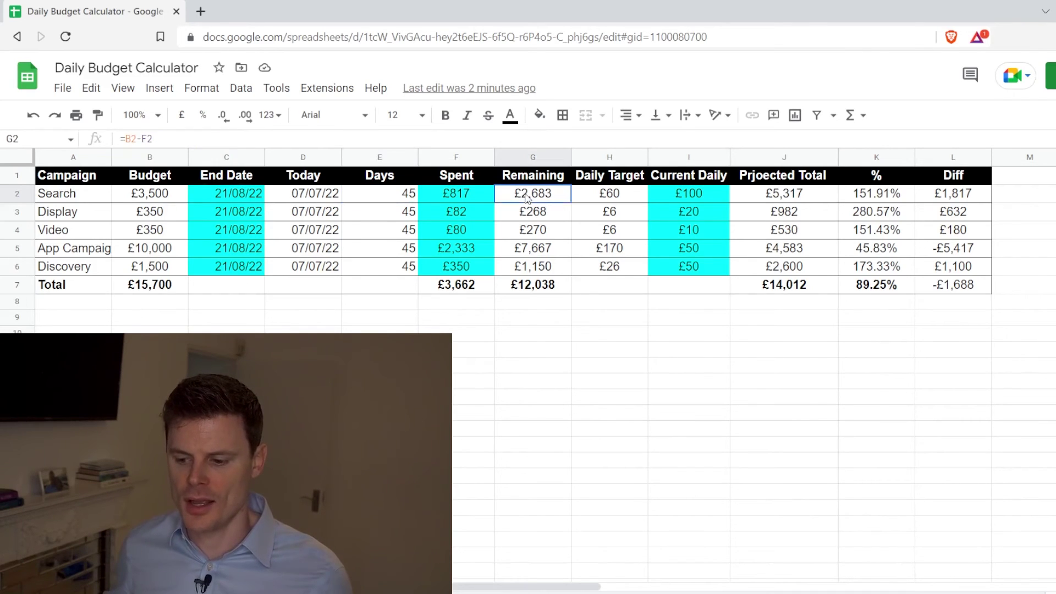